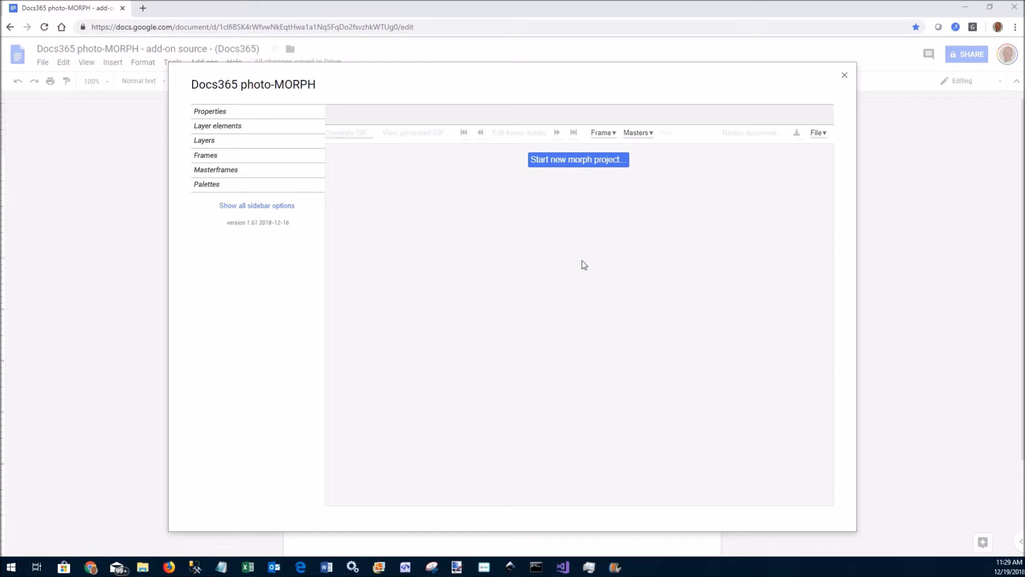
Step: Start a new morph project and look over the available image sources for the first photo
{"action": "left_click", "coordinate": [579, 166]}
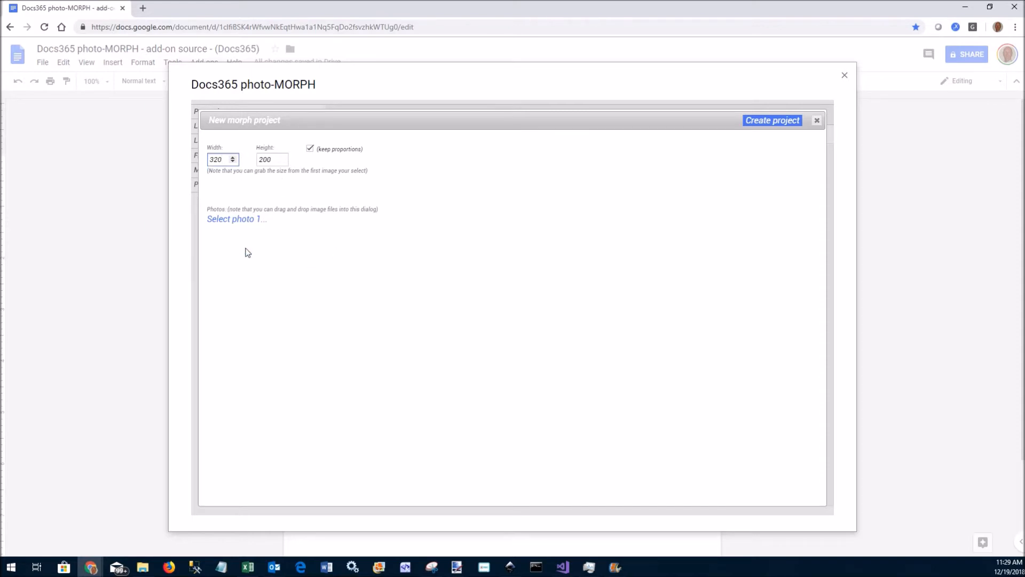
{"action": "left_click", "coordinate": [251, 221]}
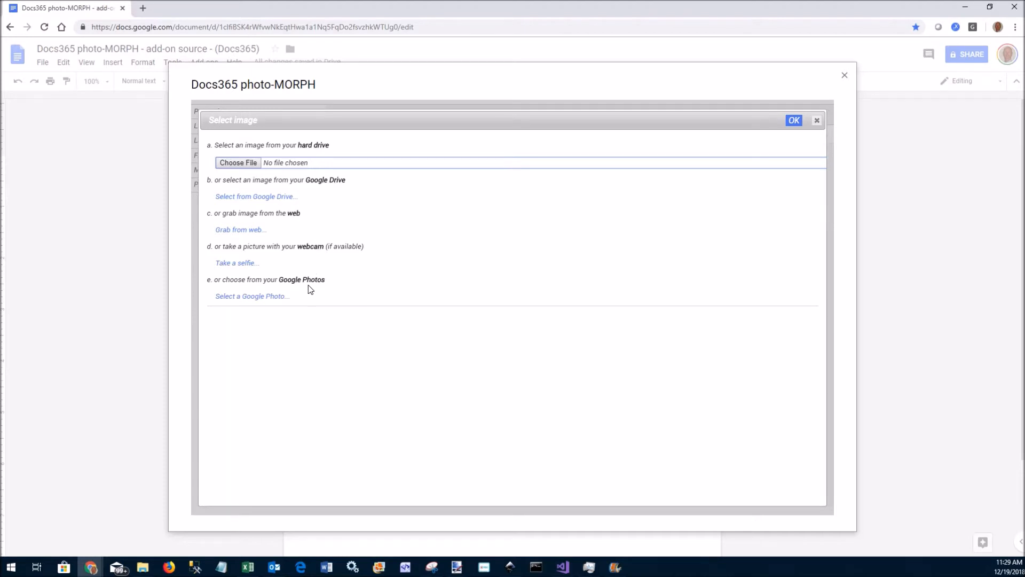
{"action": "left_click", "coordinate": [819, 123]}
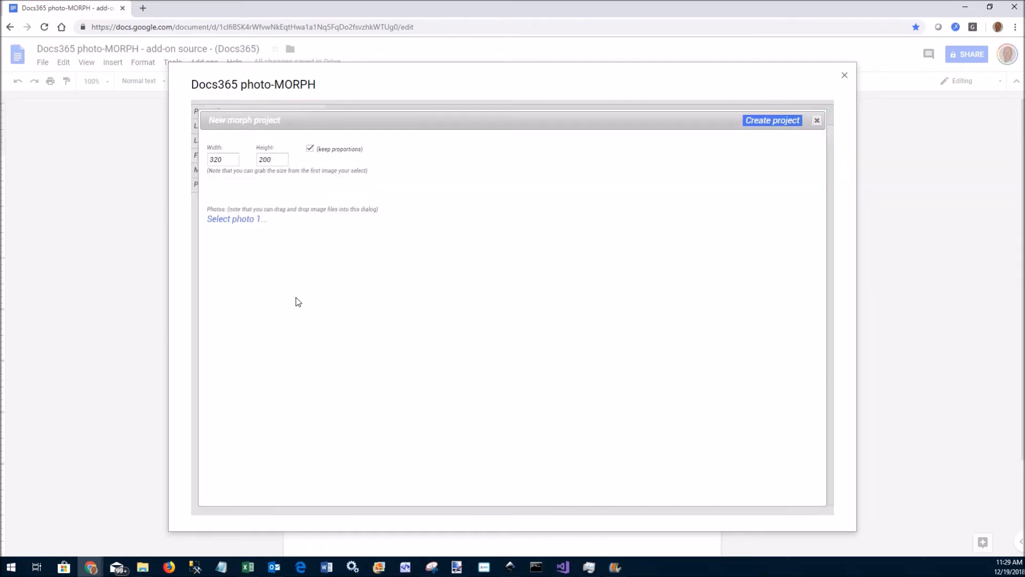
Step: Add two photos from the PhotoMorphAddOn folder in File Explorer to the new morph project and create the project
{"action": "key", "text": "alt+Tab"}
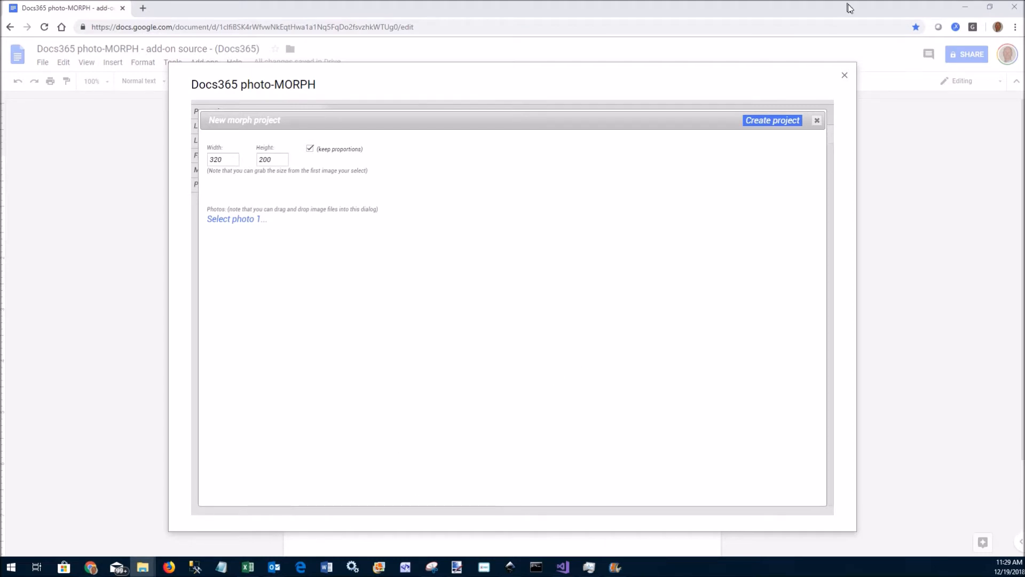
{"action": "left_click_drag", "start_coordinate": [659, 73], "coordinate": [804, 58]}
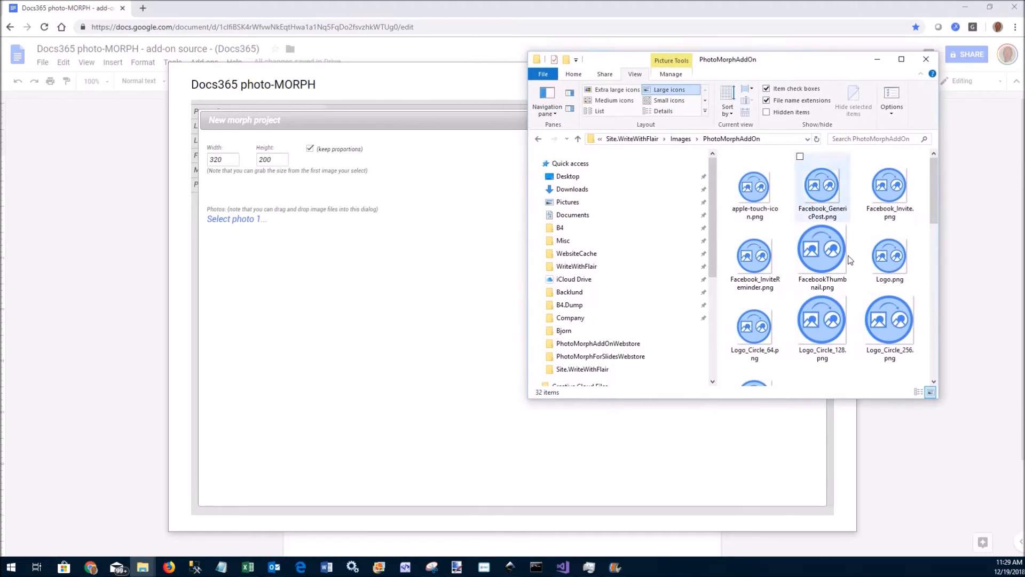
{"action": "scroll", "coordinate": [837, 259], "scroll_direction": "down", "scroll_amount": 5}
{"action": "left_click", "coordinate": [777, 357]}
{"action": "left_click", "coordinate": [812, 350], "text": "ctrl"}
{"action": "left_click_drag", "start_coordinate": [828, 347], "coordinate": [345, 289]}
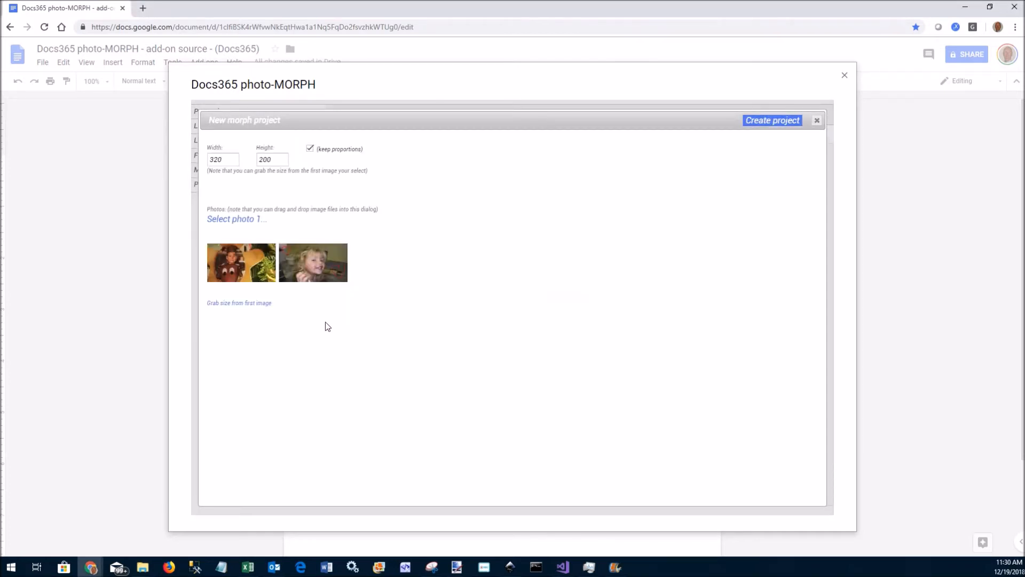
{"action": "left_click", "coordinate": [779, 122]}
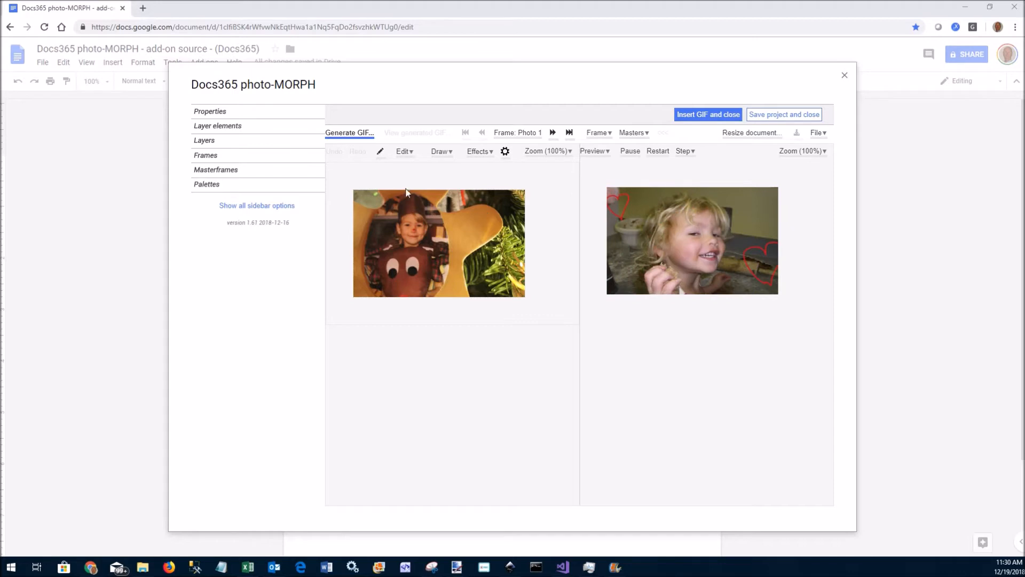
Step: In the document's animation properties, try a transition length of 100% and return it to 50%
{"action": "left_click", "coordinate": [381, 154]}
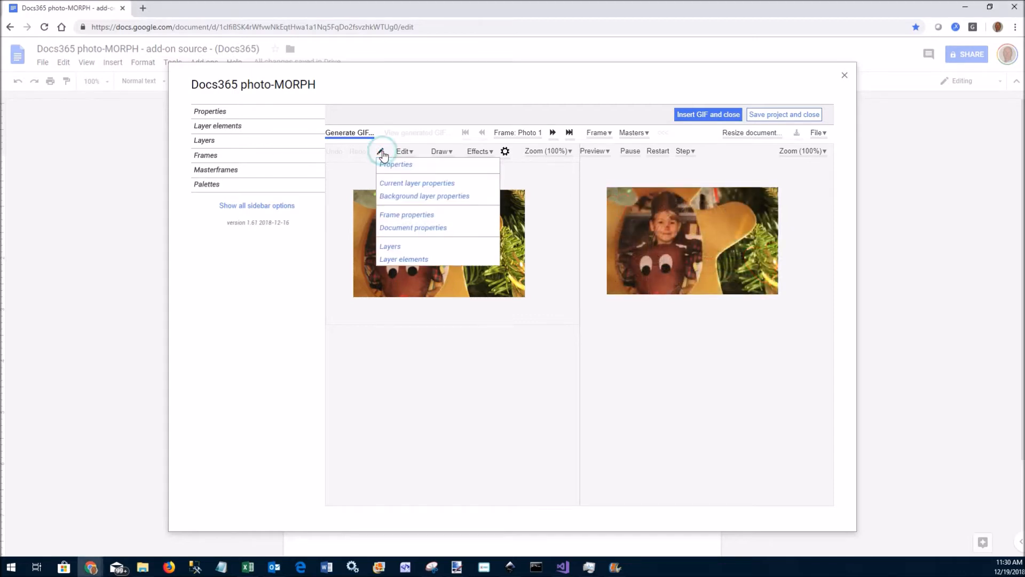
{"action": "left_click", "coordinate": [417, 228]}
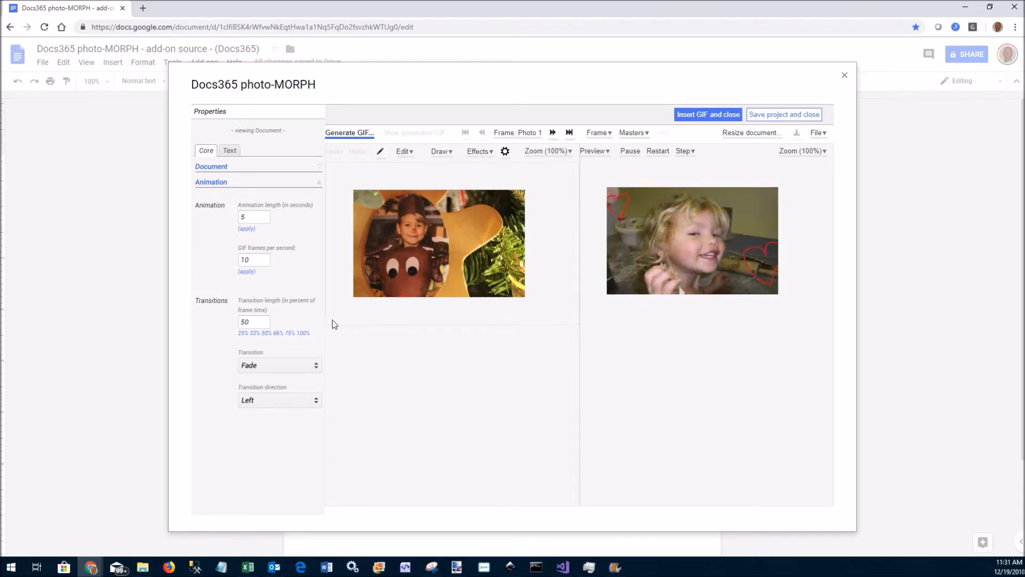
{"action": "left_click", "coordinate": [302, 334]}
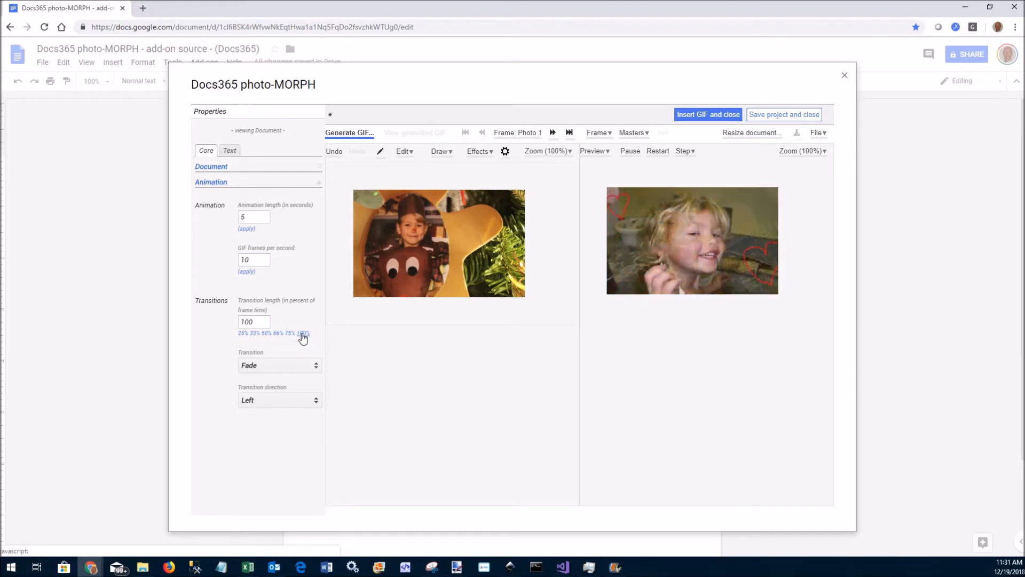
{"action": "left_click", "coordinate": [265, 335]}
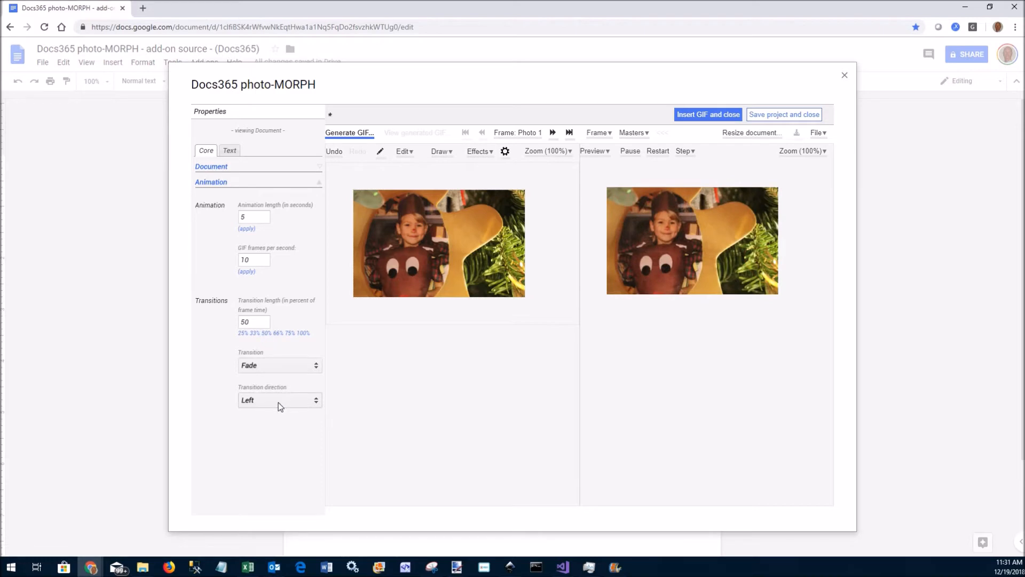
Step: Try the Push and Slide transitions, look over the transition directions, and set the transition back to Fade
{"action": "left_click", "coordinate": [277, 366]}
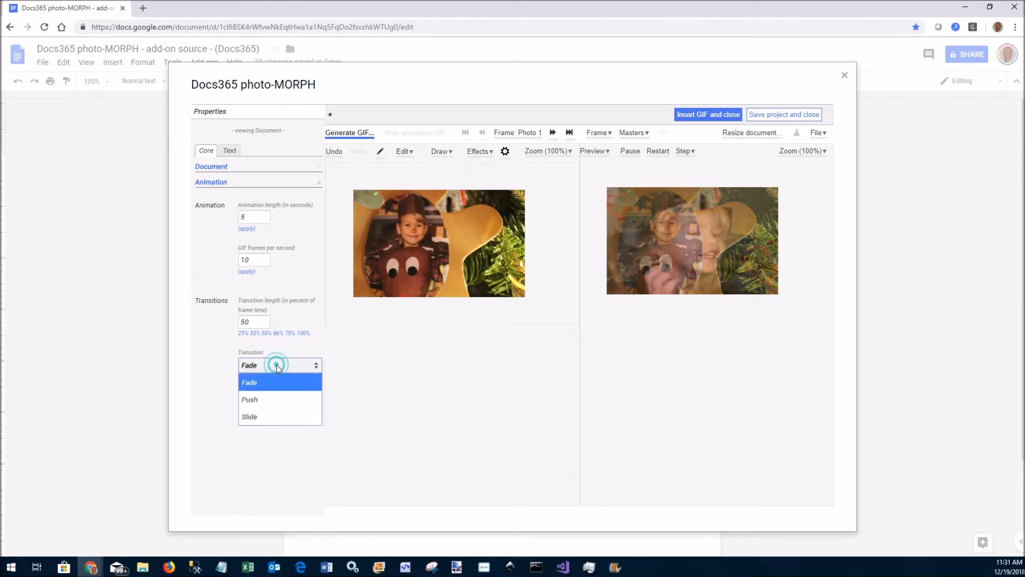
{"action": "left_click", "coordinate": [274, 400]}
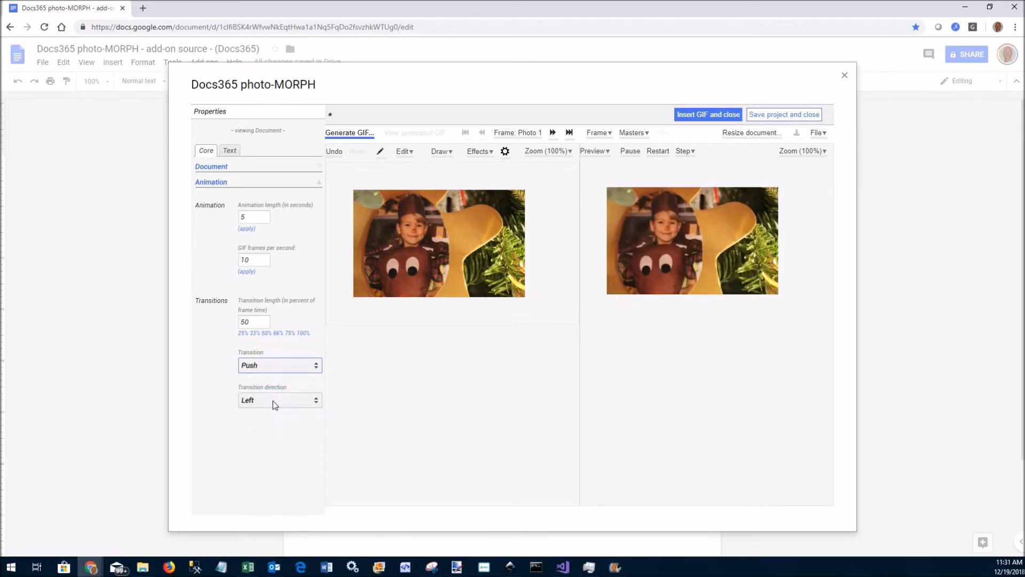
{"action": "left_click", "coordinate": [271, 367]}
{"action": "left_click", "coordinate": [268, 421]}
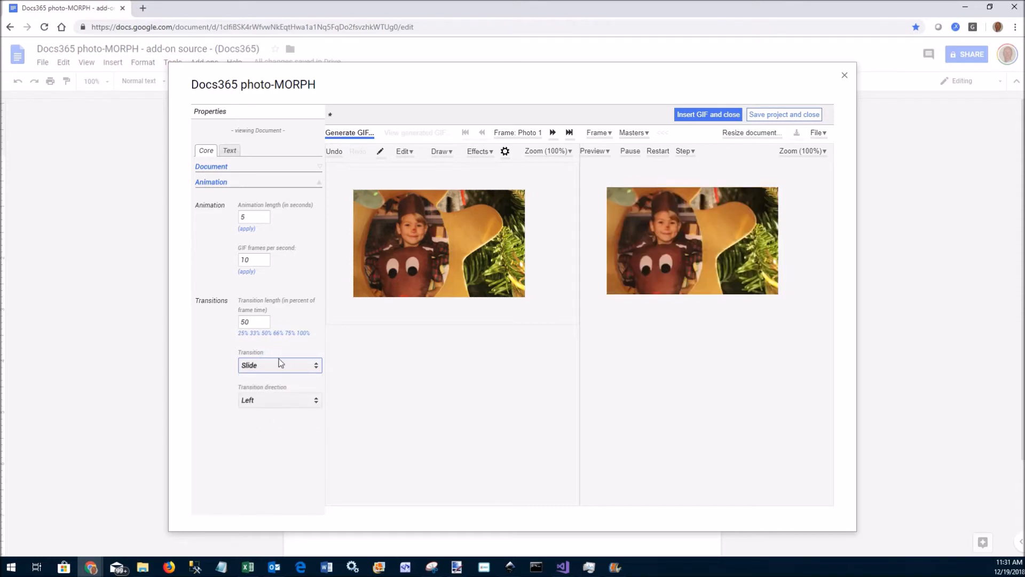
{"action": "left_click", "coordinate": [277, 402]}
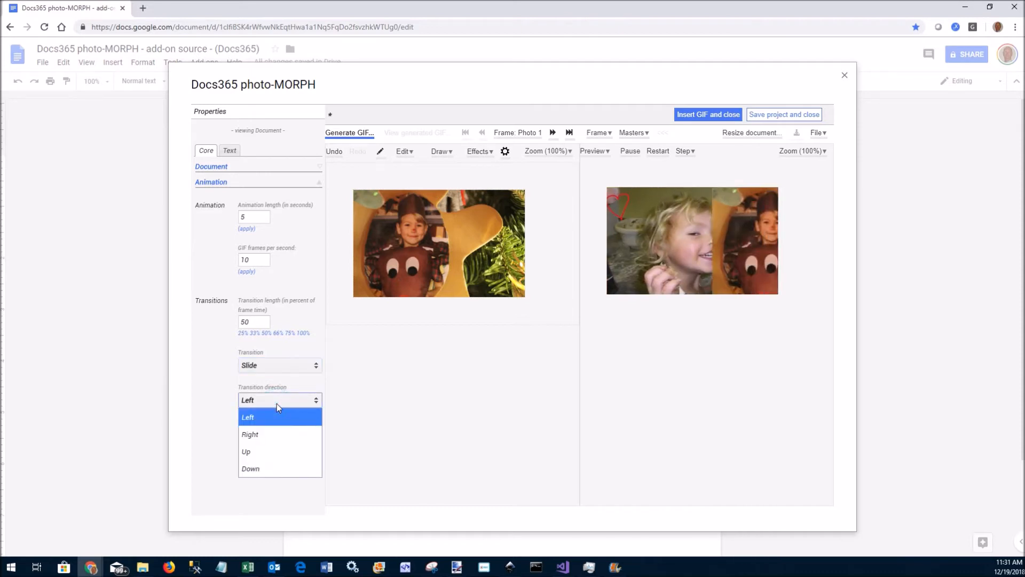
{"action": "left_click", "coordinate": [297, 376]}
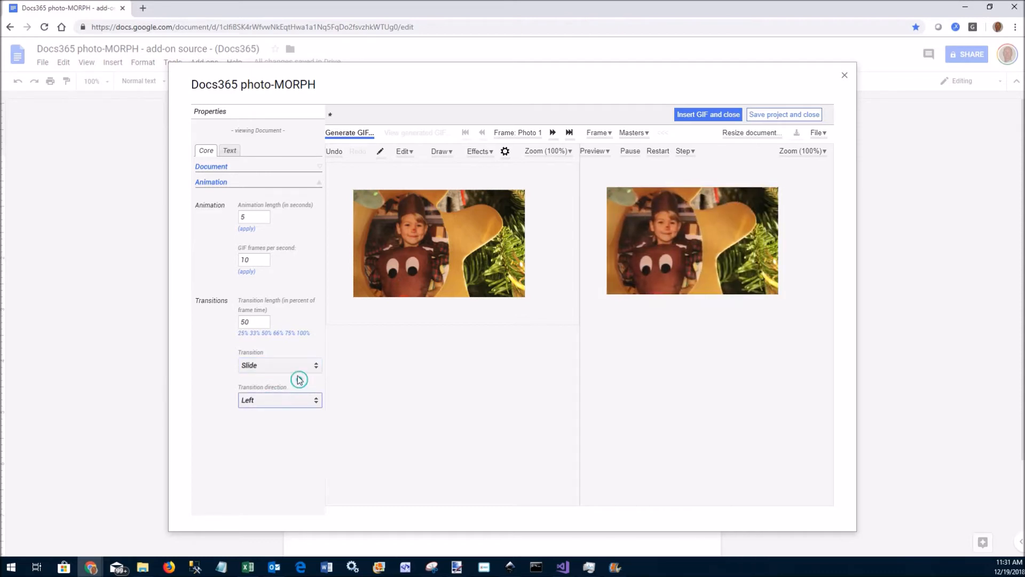
{"action": "left_click", "coordinate": [269, 365]}
{"action": "left_click", "coordinate": [267, 382]}
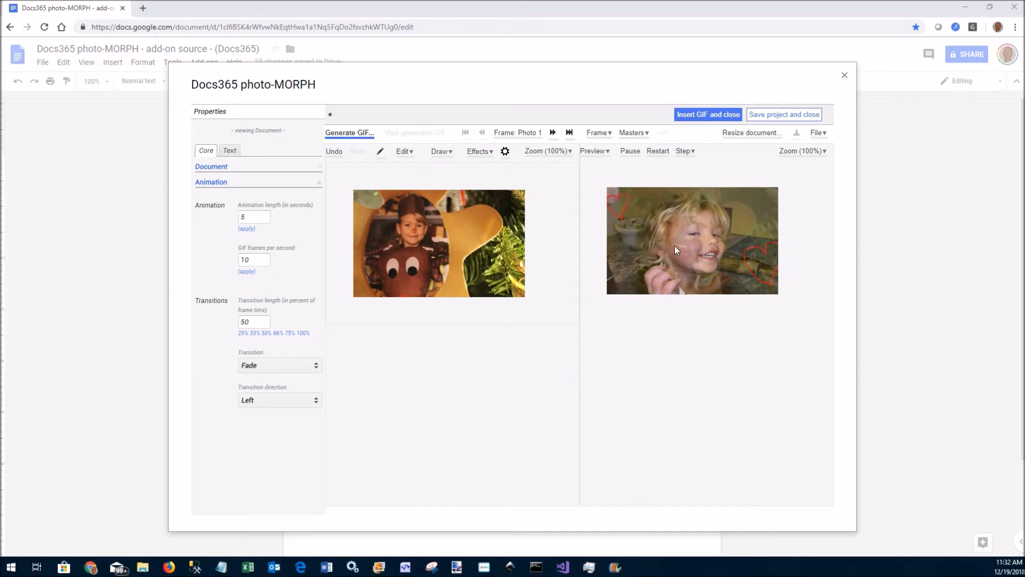
Step: Generate the 320 × 200 GIF at 10 frames per second and 5 seconds long, and insert it into the document
{"action": "left_click", "coordinate": [696, 119]}
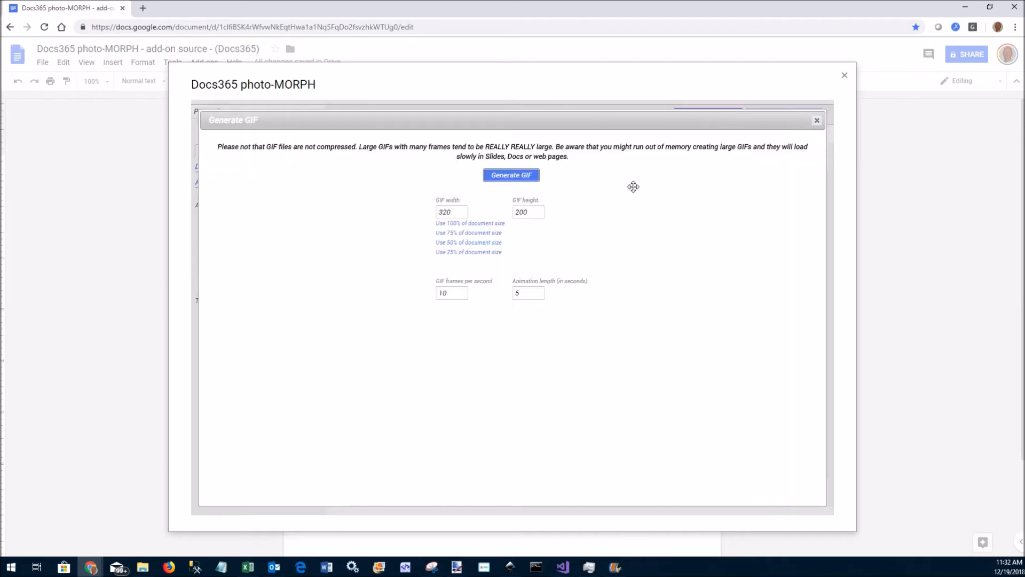
{"action": "left_click", "coordinate": [510, 176]}
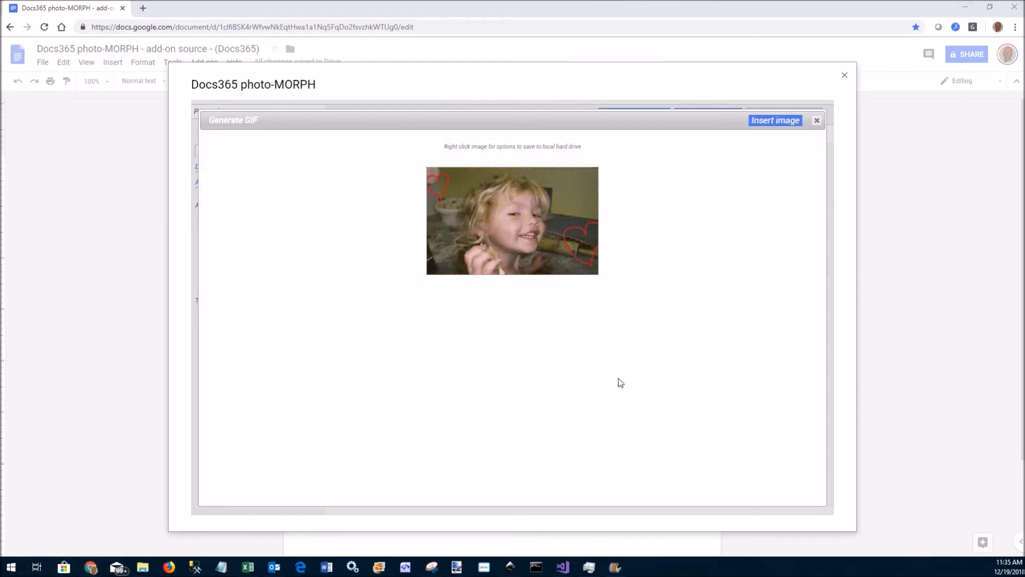
{"action": "left_click", "coordinate": [773, 121]}
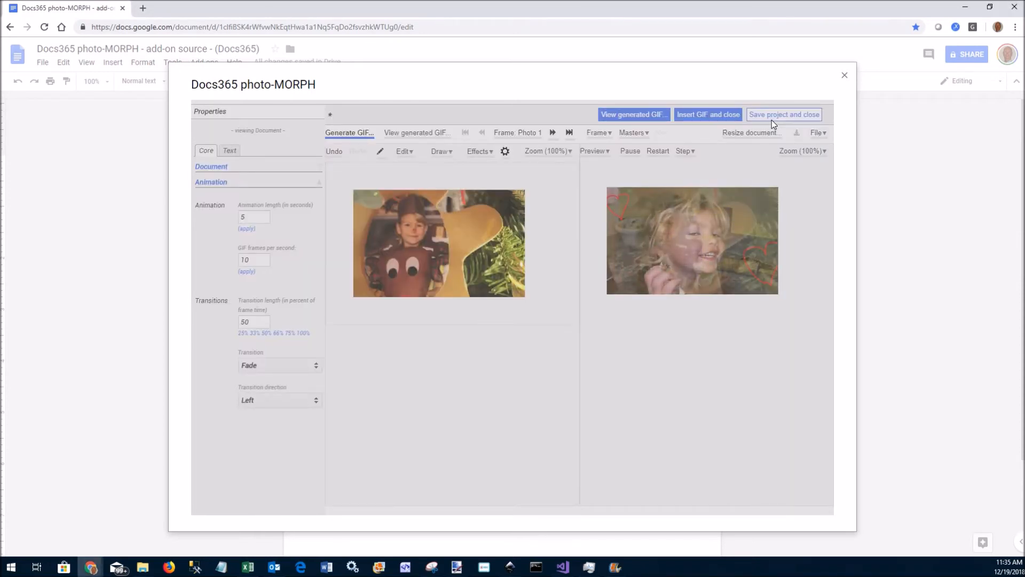
{"action": "left_click", "coordinate": [771, 121]}
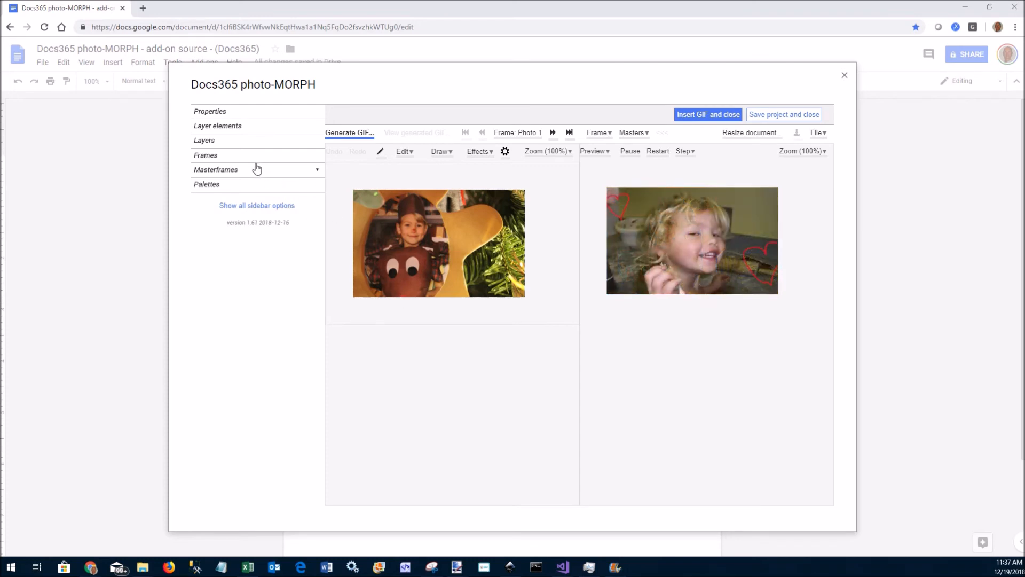
Step: Place the green arrow from the Arrows palette on Photo 1, pointing at the child's face
{"action": "left_click", "coordinate": [211, 185]}
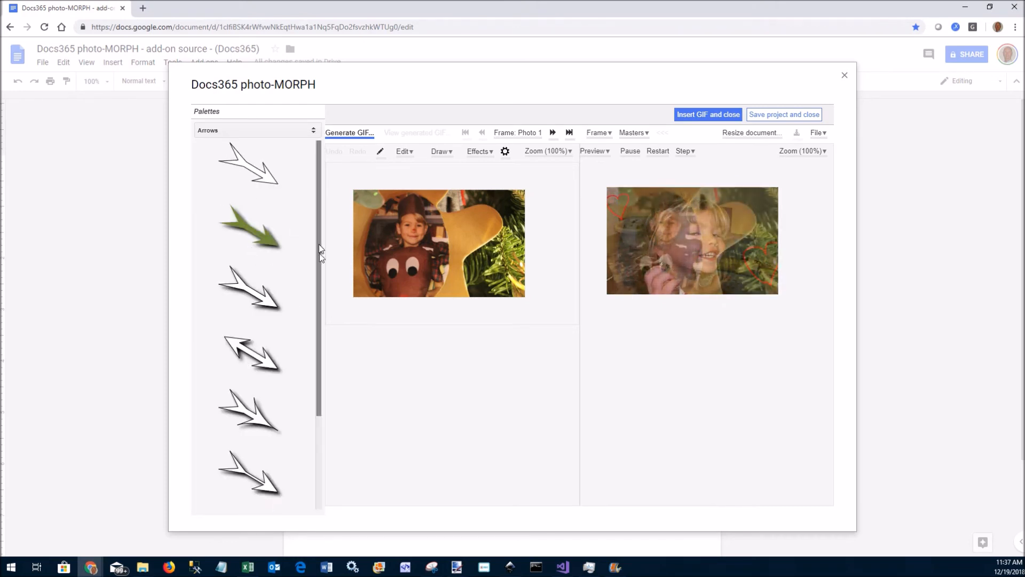
{"action": "left_click_drag", "start_coordinate": [319, 245], "coordinate": [329, 372]}
{"action": "left_click_drag", "start_coordinate": [327, 337], "coordinate": [319, 238]}
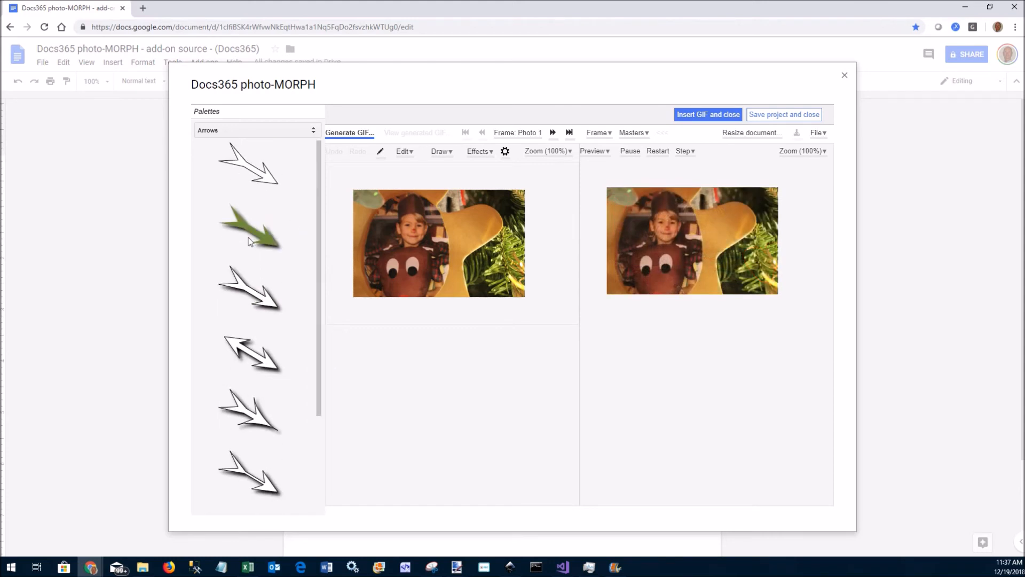
{"action": "left_click_drag", "start_coordinate": [250, 230], "coordinate": [502, 269]}
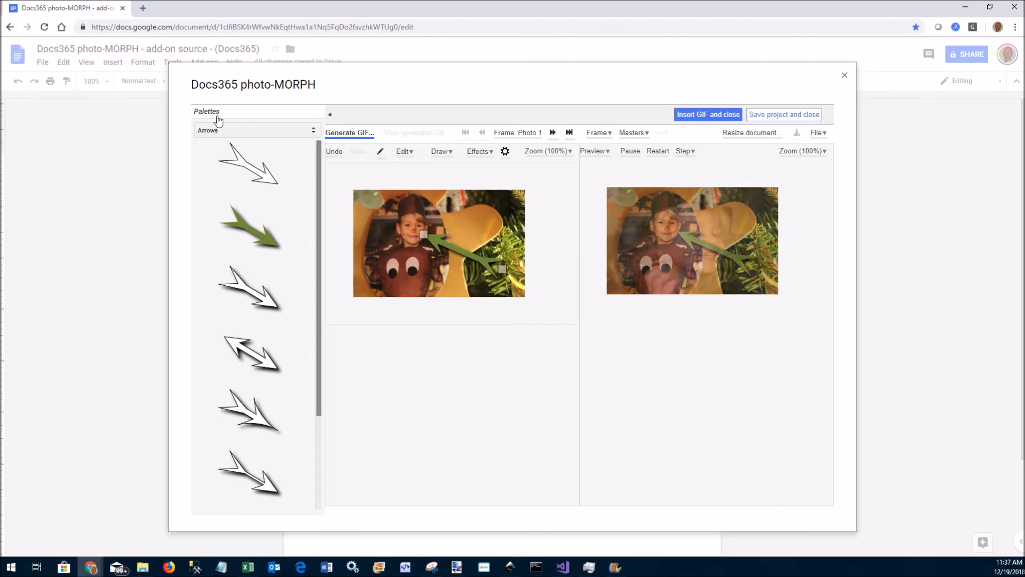
Step: Place a white arrow from the Arrows palette on the Photo 2 frame, pointing at the child's face
{"action": "left_click", "coordinate": [553, 132]}
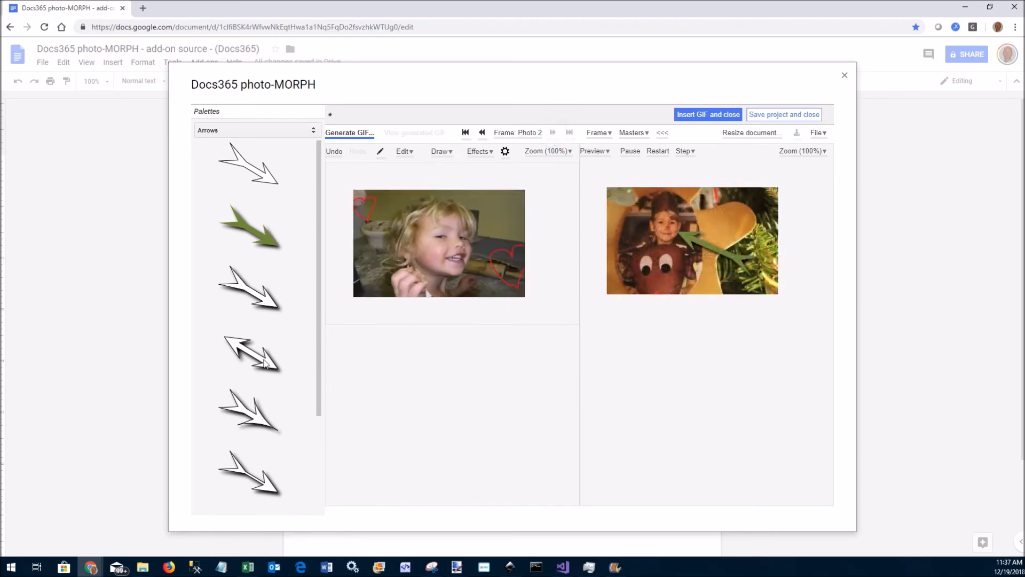
{"action": "left_click_drag", "start_coordinate": [230, 344], "coordinate": [377, 275]}
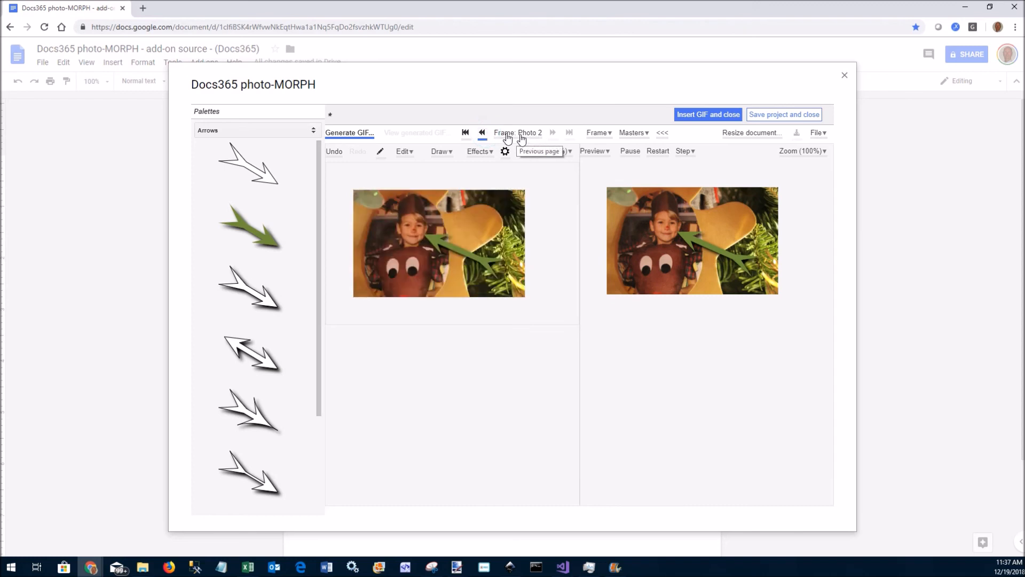
{"action": "left_click", "coordinate": [555, 134]}
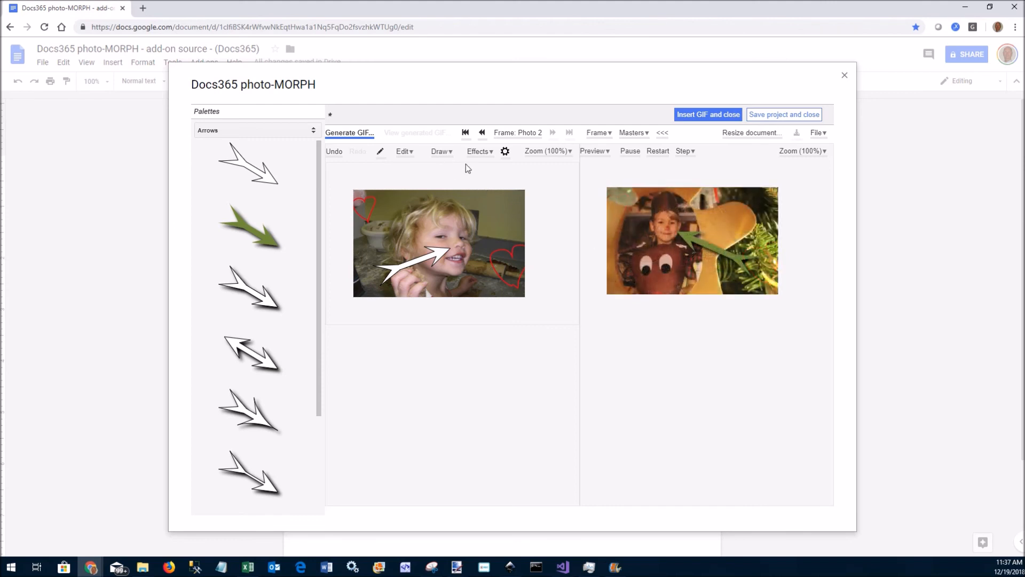
Step: Apply the grayscale background effect to the Photo 2 frame and the Photo 1 frame
{"action": "left_click", "coordinate": [479, 151]}
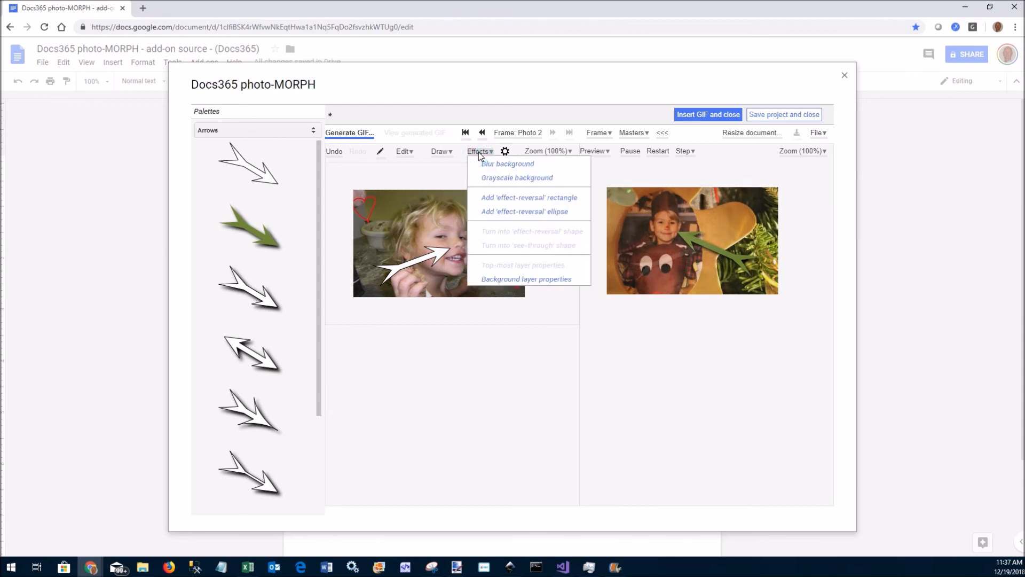
{"action": "left_click", "coordinate": [511, 180]}
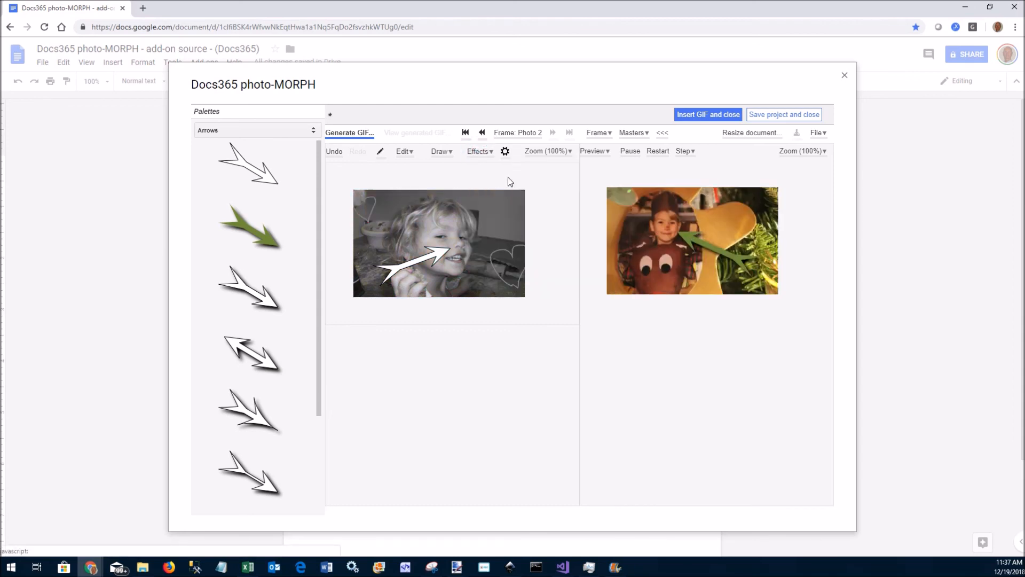
{"action": "left_click", "coordinate": [481, 135]}
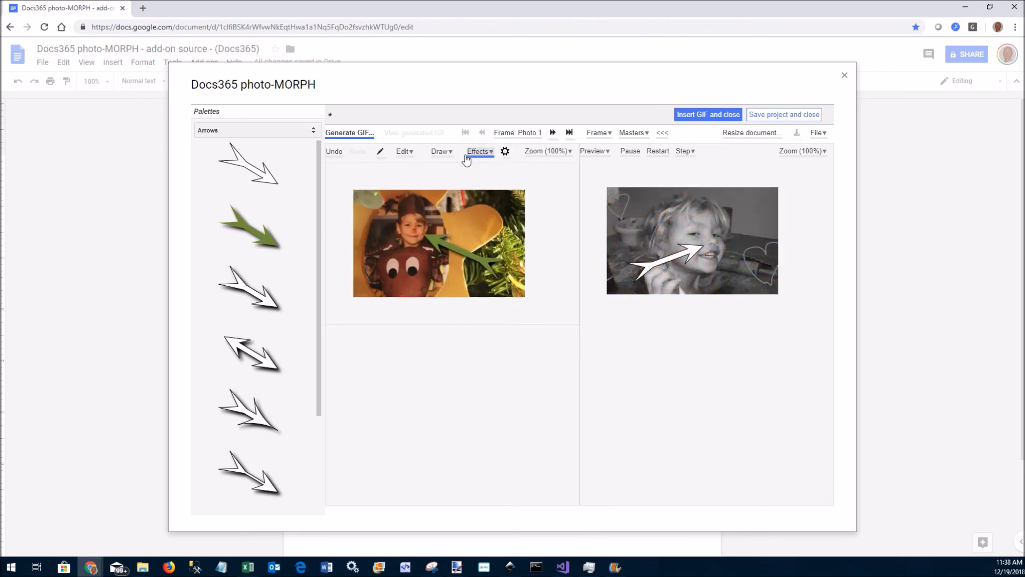
{"action": "left_click", "coordinate": [480, 152]}
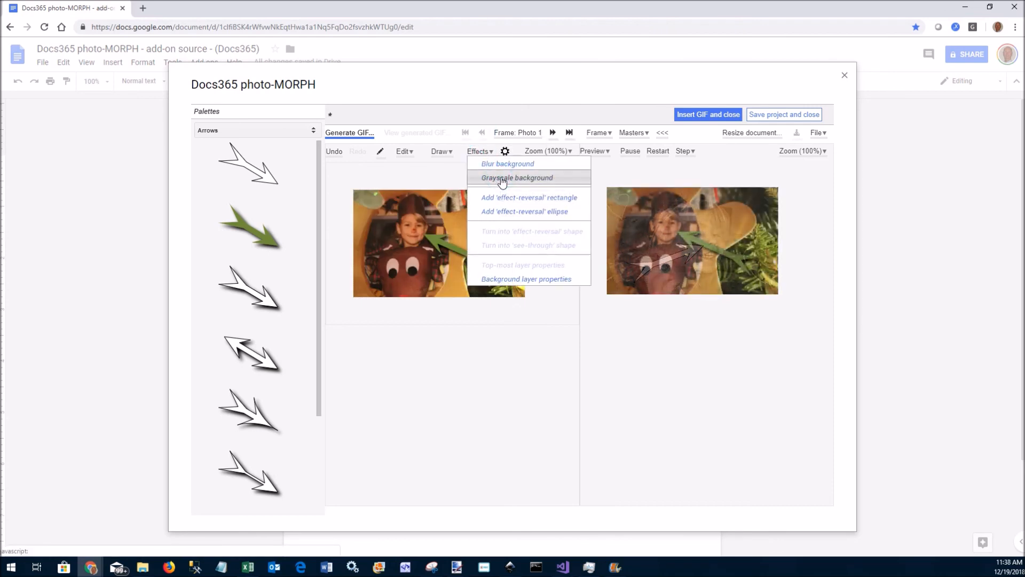
{"action": "left_click", "coordinate": [499, 176]}
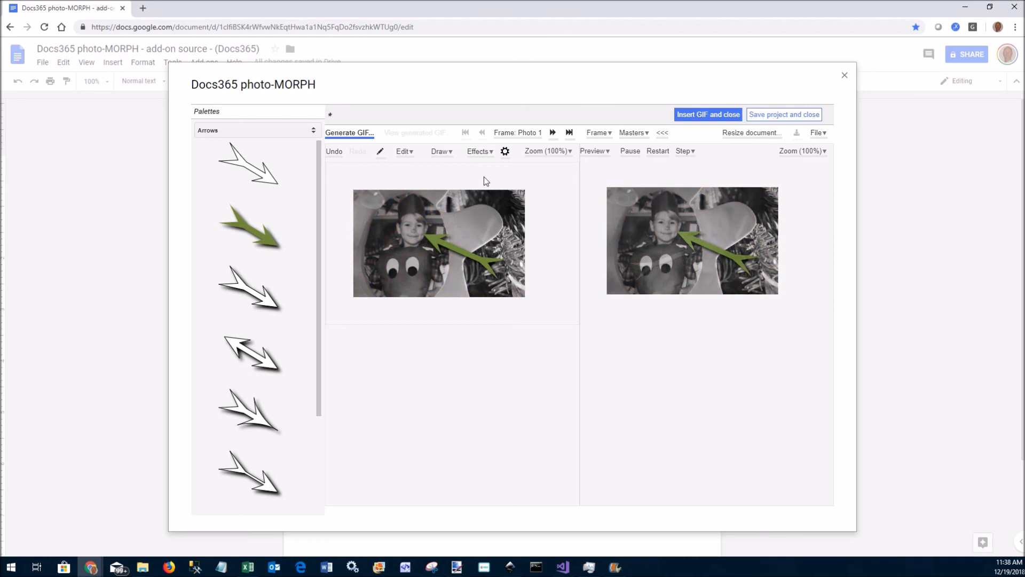